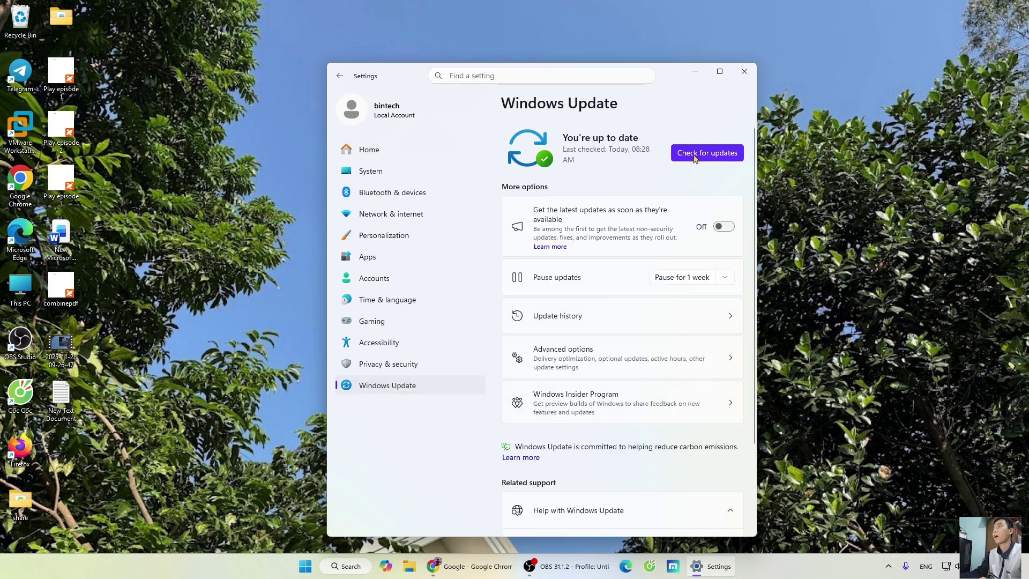
# - Check for Windows updates and close Settings once the check has run
pyautogui.click(713, 157)
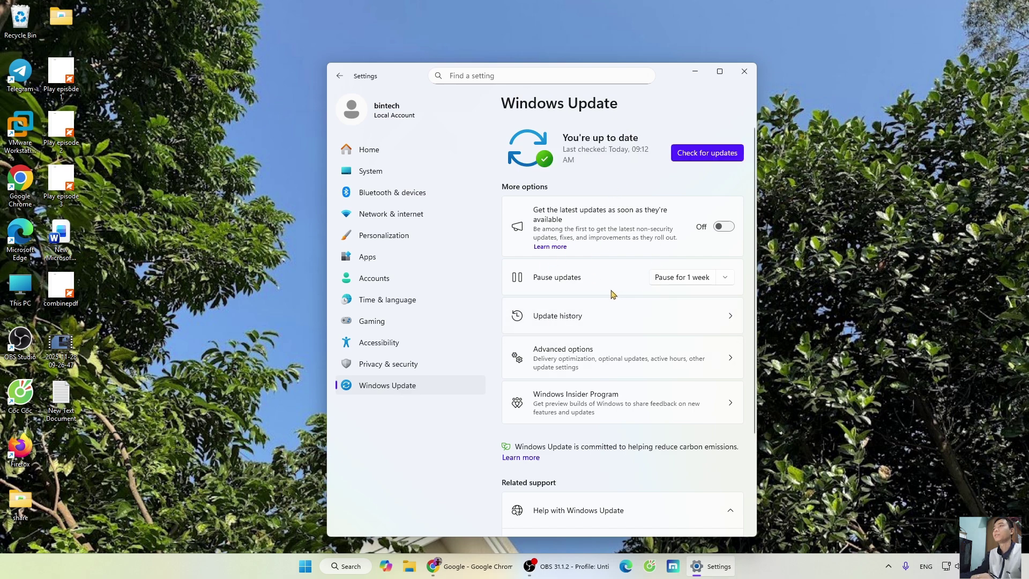
pyautogui.click(744, 72)
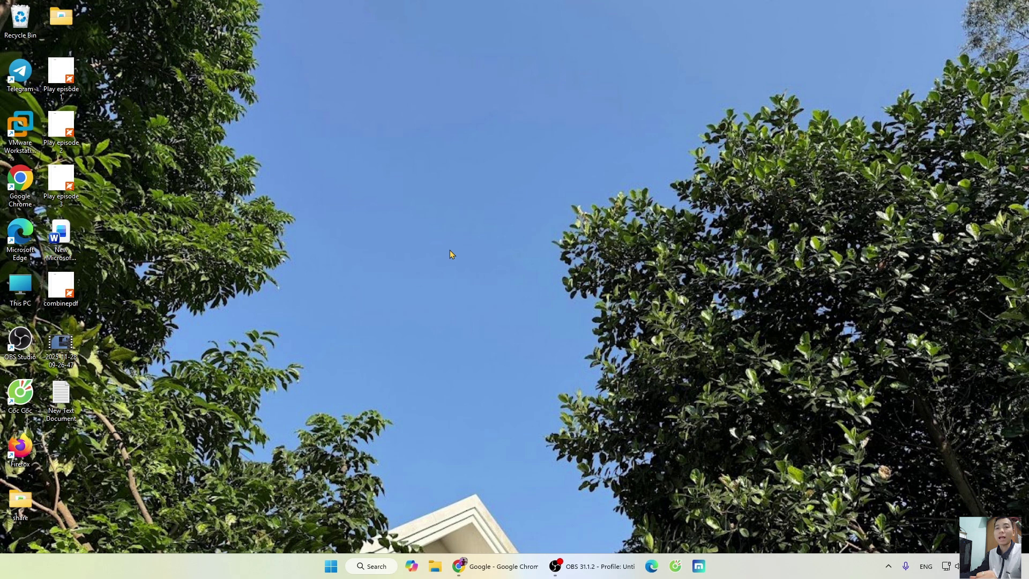
# - Open Device Manager and expand the Display adapters category
pyautogui.rightClick(330, 567)
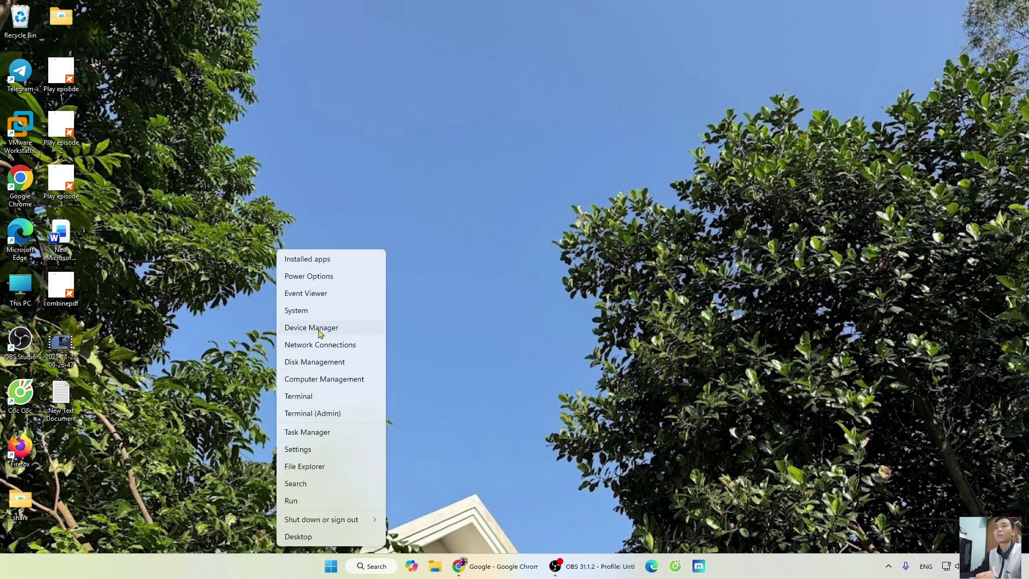
pyautogui.click(339, 333)
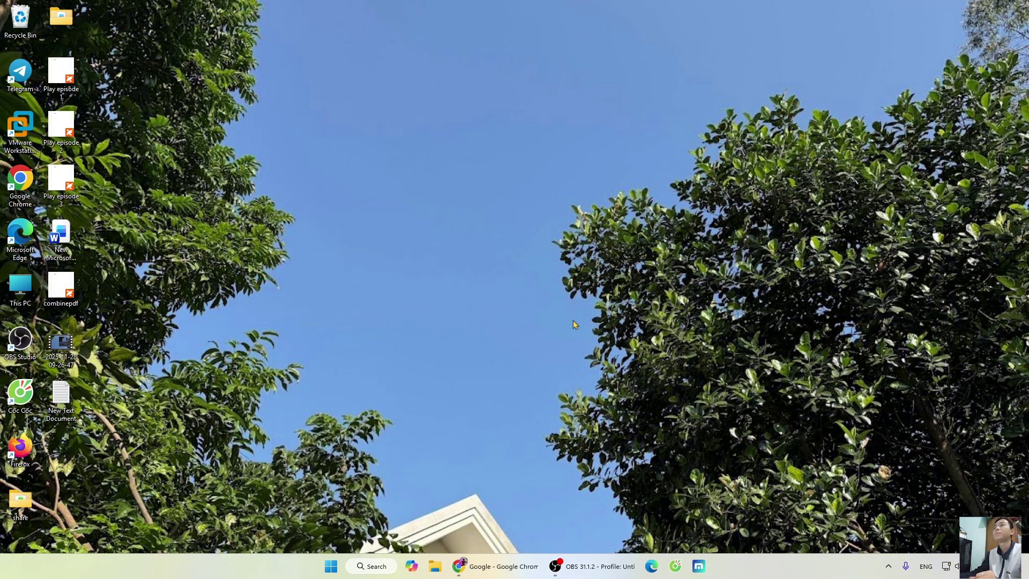
pyautogui.moveTo(360, 41); pyautogui.dragTo(548, 66)
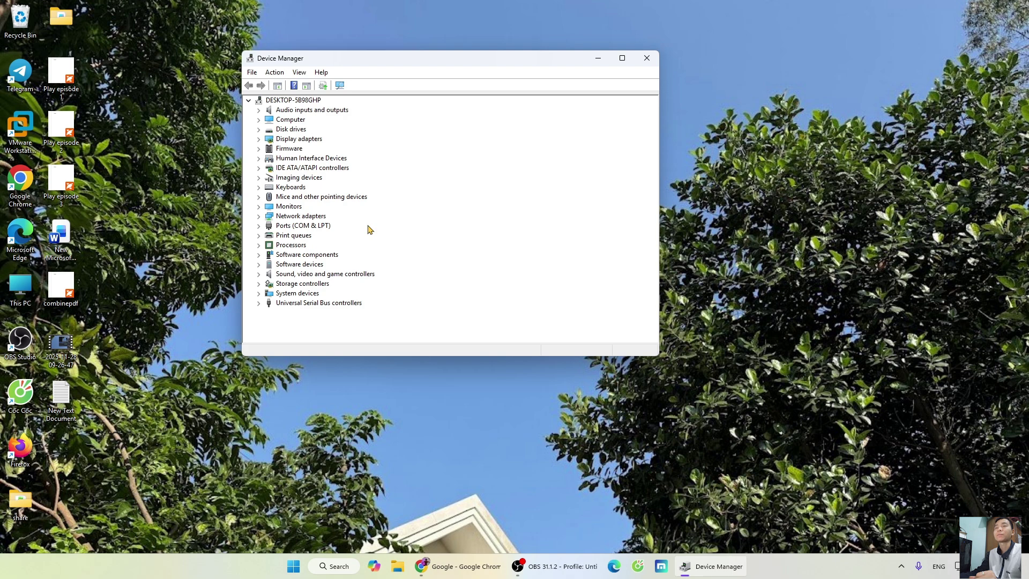
pyautogui.click(259, 139)
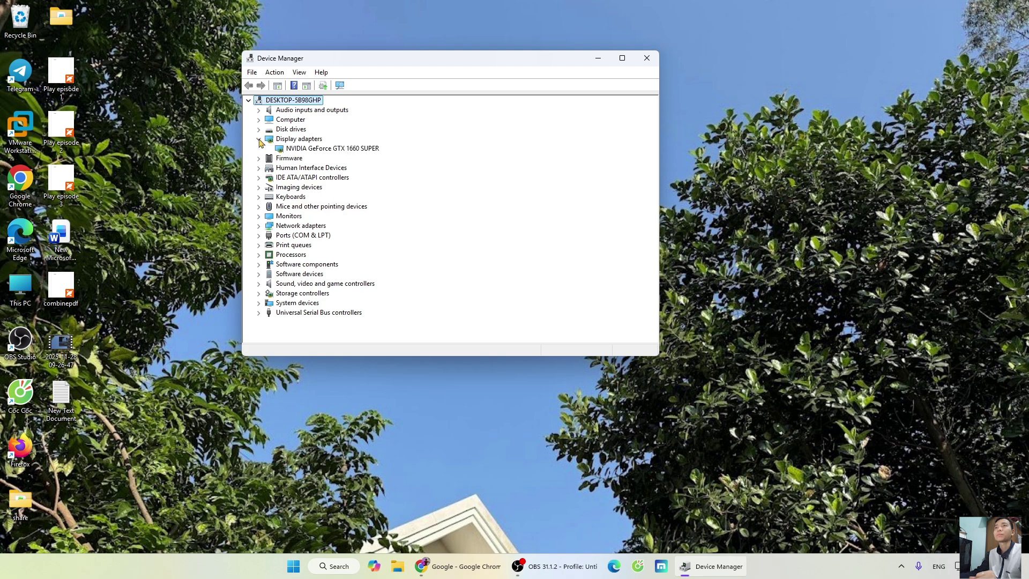
# - Update the NVIDIA GeForce GTX 1660 SUPER driver from the list of available drivers on the computer, and close Device Manager
pyautogui.click(330, 150)
pyautogui.rightClick(330, 152)
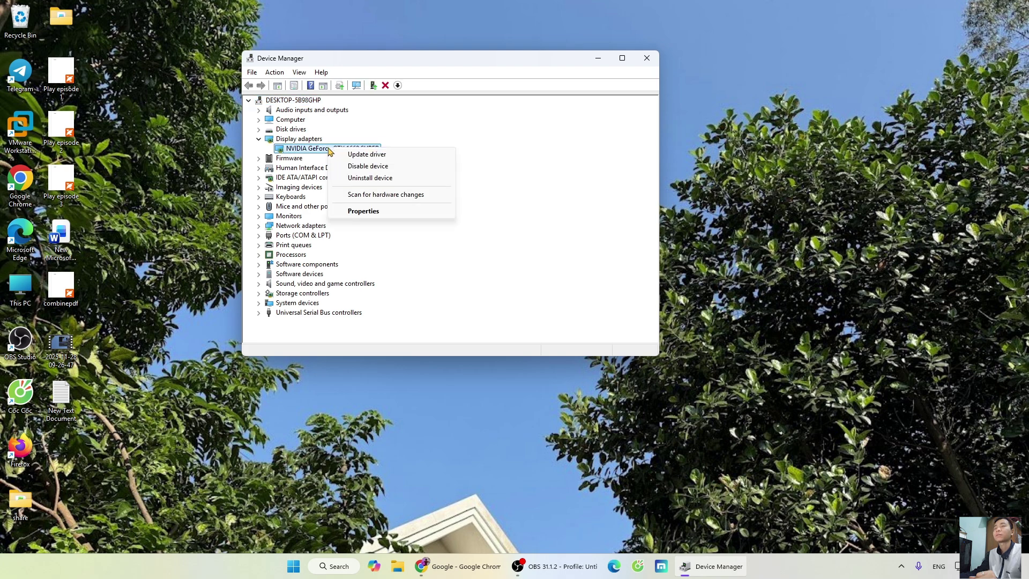
pyautogui.click(398, 160)
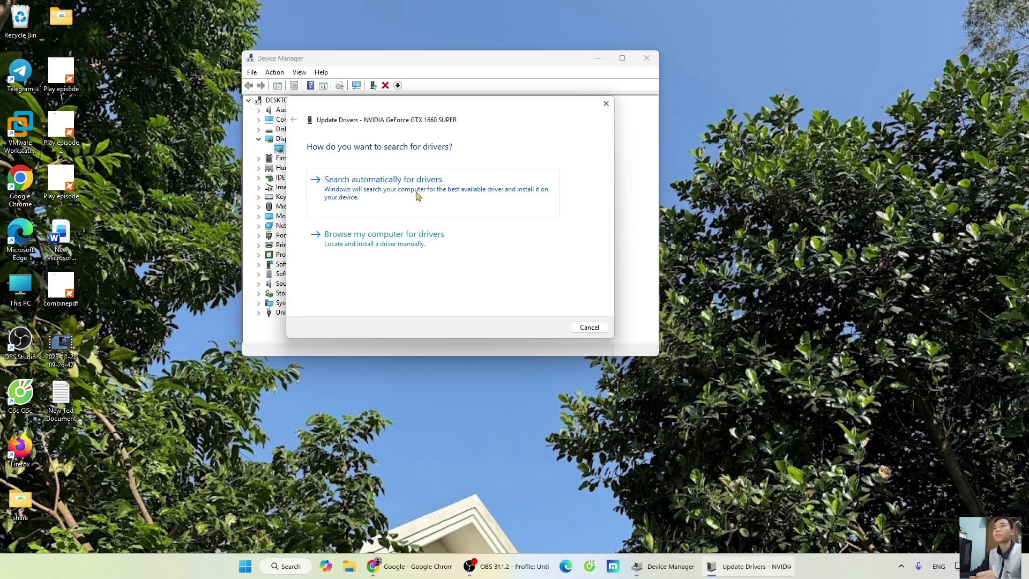
pyautogui.click(356, 241)
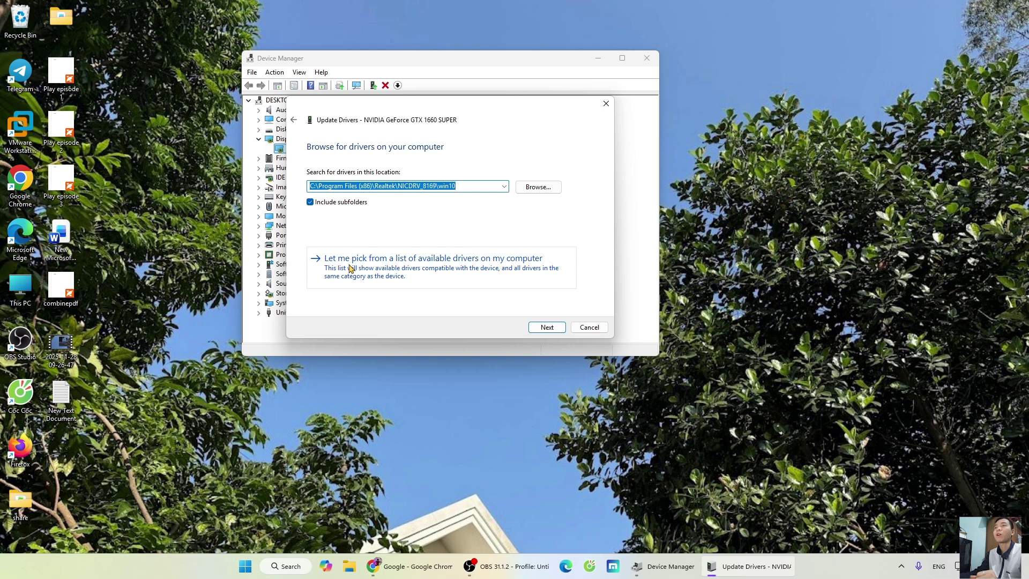
pyautogui.click(349, 268)
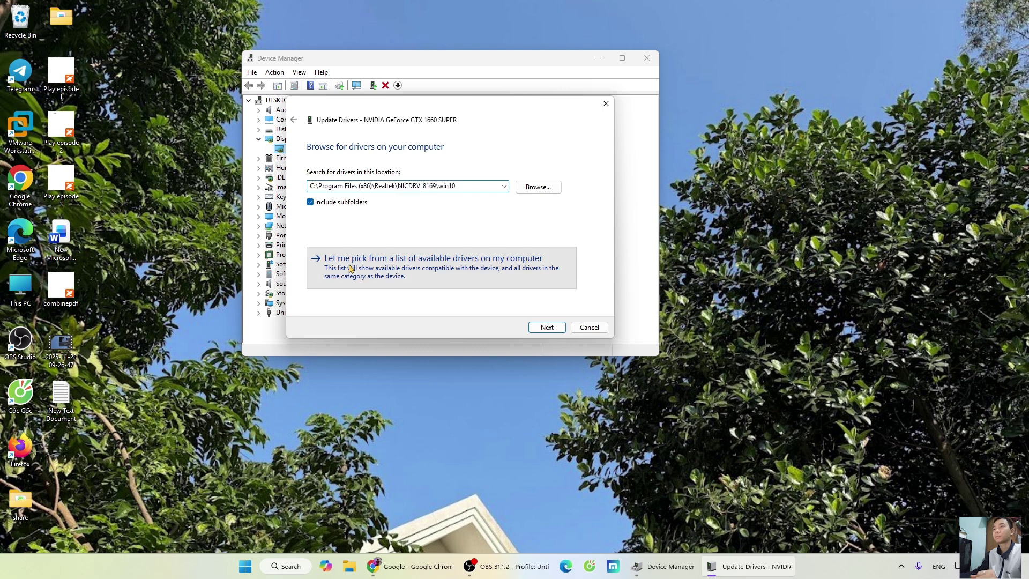
pyautogui.click(547, 328)
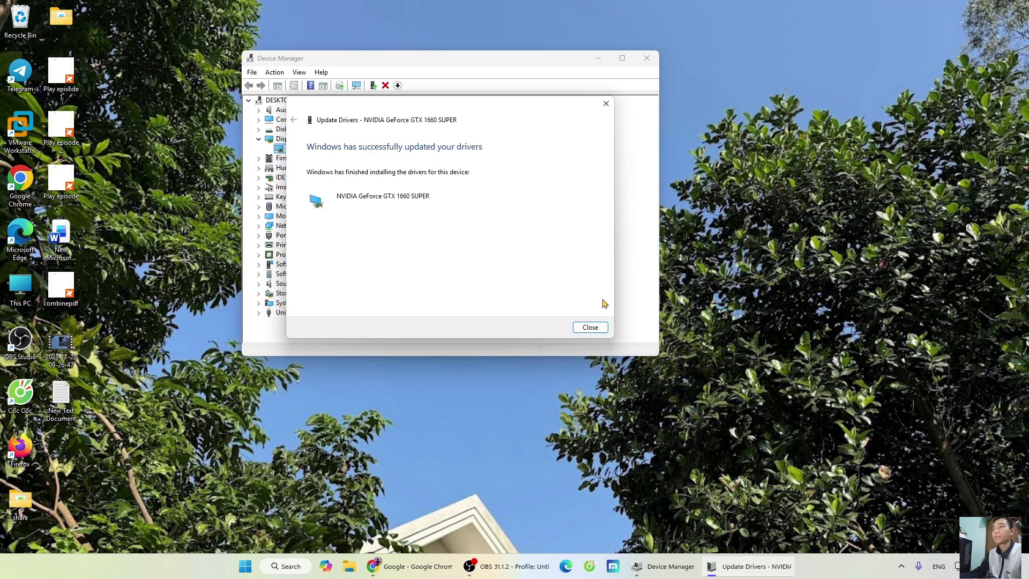
pyautogui.click(590, 328)
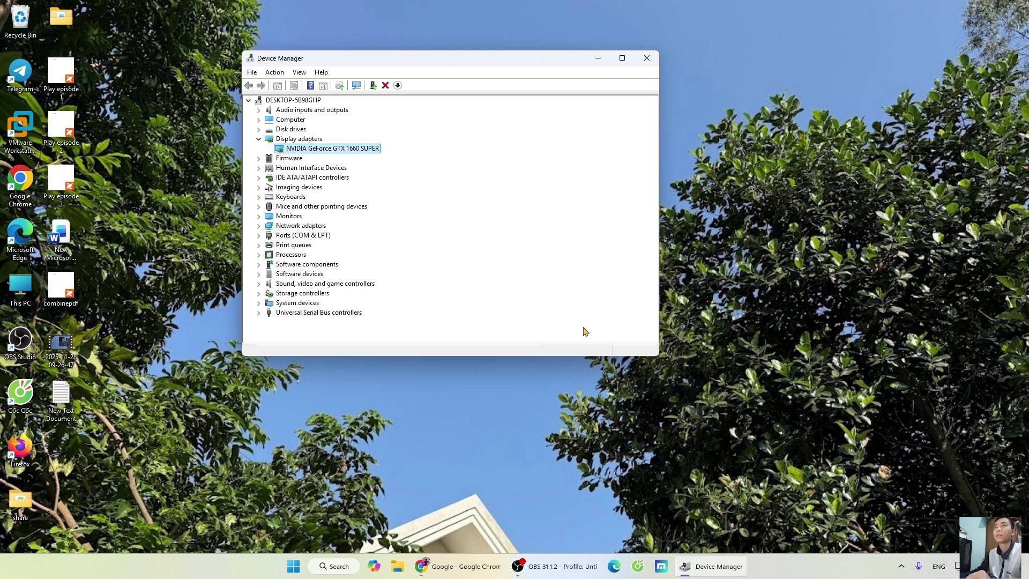
pyautogui.click(647, 58)
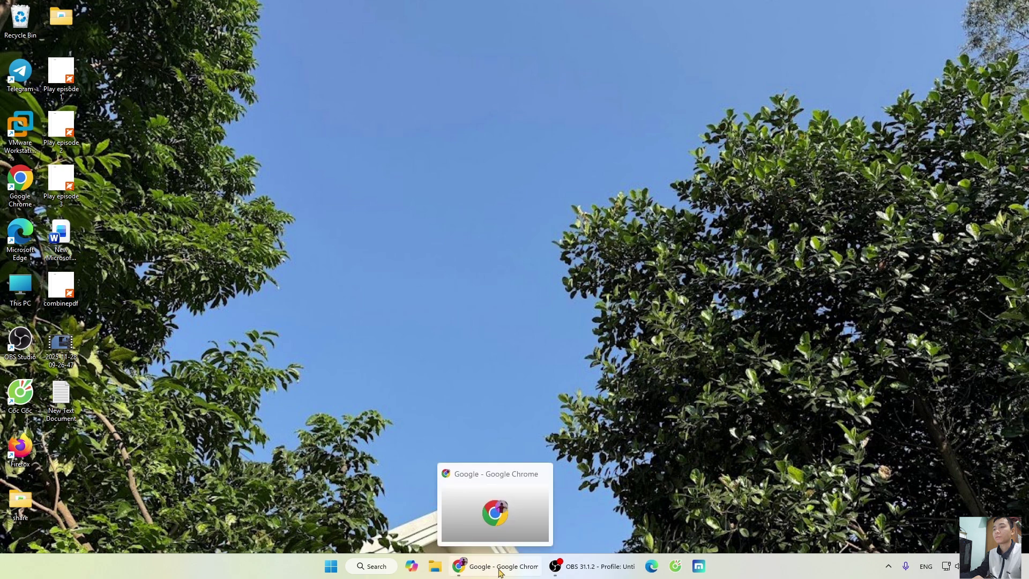
# - Switch to Google Chrome and enter "driver gigabyte b460 md v2" as the Google query
pyautogui.click(459, 565)
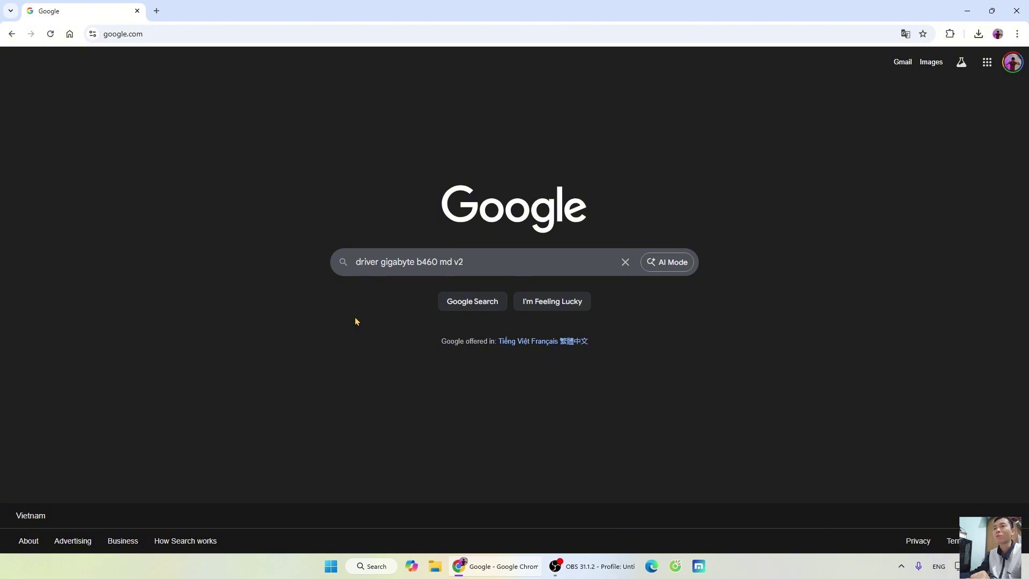
# - Run dxdiag to check the computer's manufacturer and system model, and close the DirectX Diagnostic Tool
pyautogui.click(367, 572)
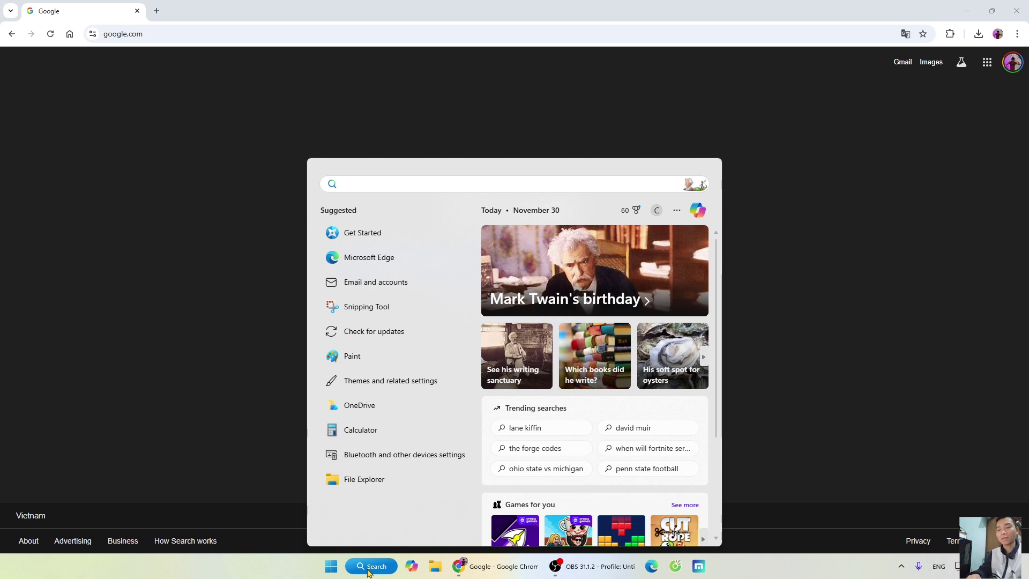
pyautogui.write('dxdiag')
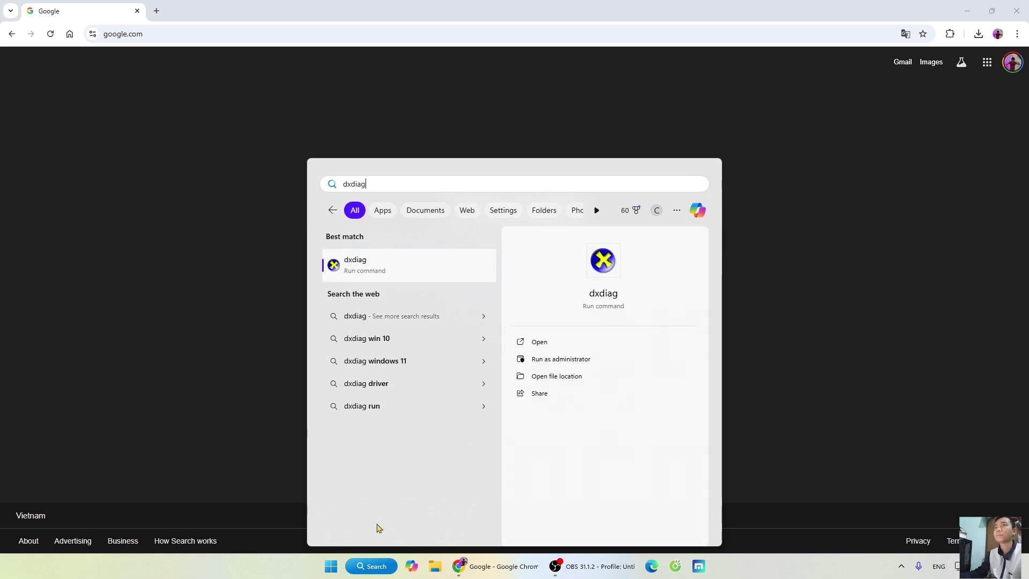
pyautogui.click(425, 271)
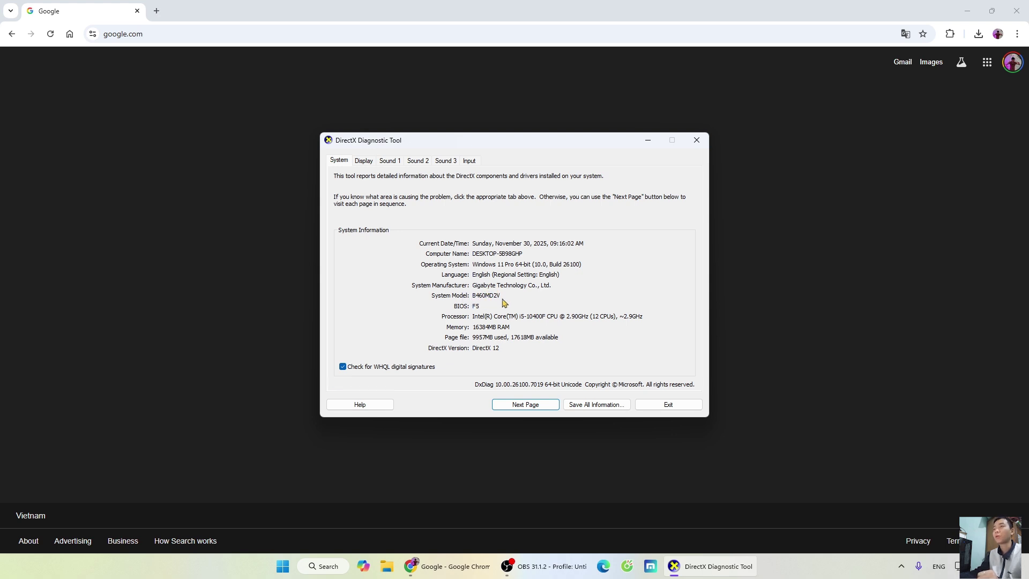
pyautogui.click(696, 141)
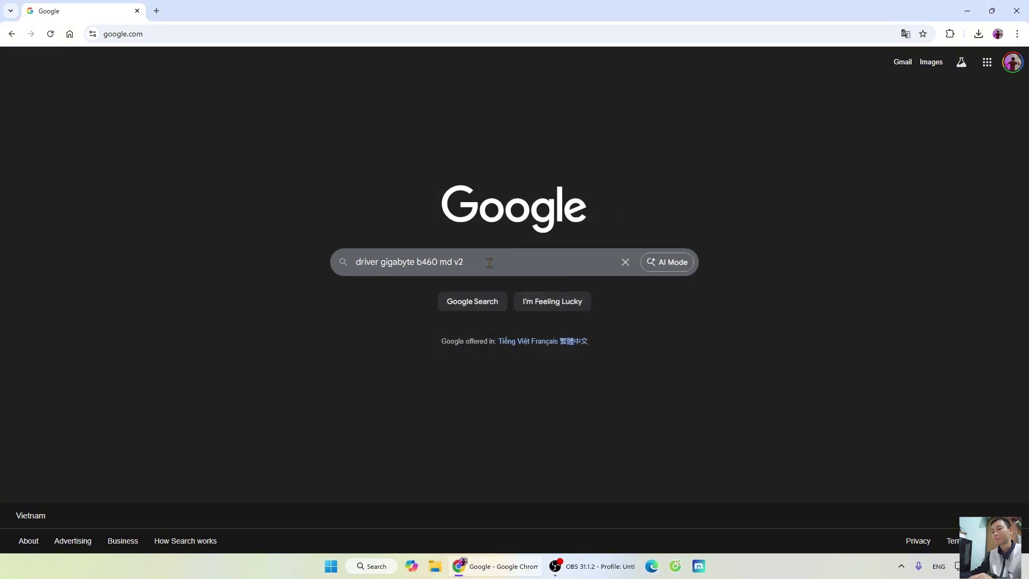
# - Search Google for "driver gigabyte b460 md v2" and open Gigabyte's B460M DS3H V2 (rev. 1.0) motherboard support page
pyautogui.click(442, 262)
pyautogui.click(456, 285)
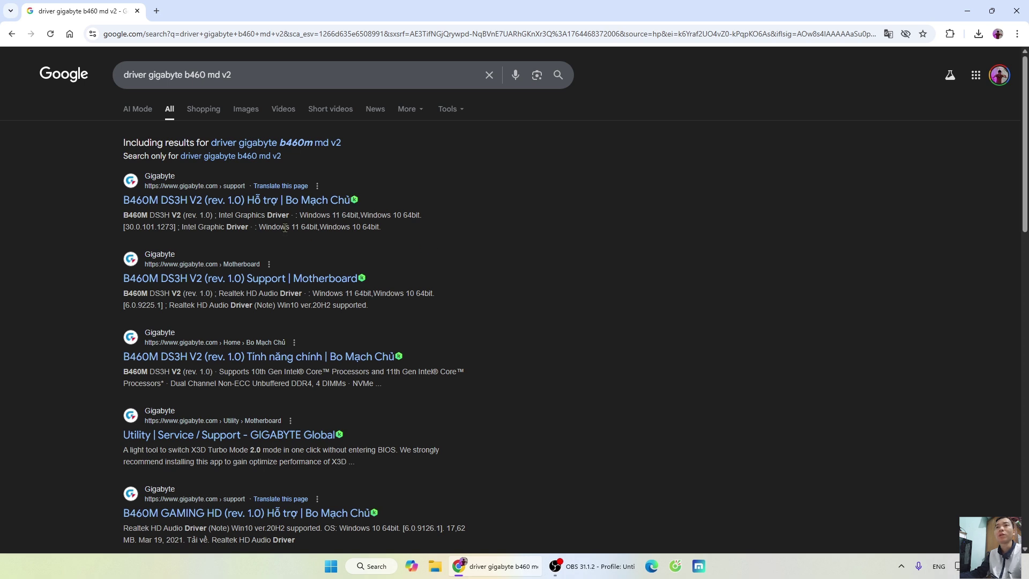
pyautogui.click(326, 279)
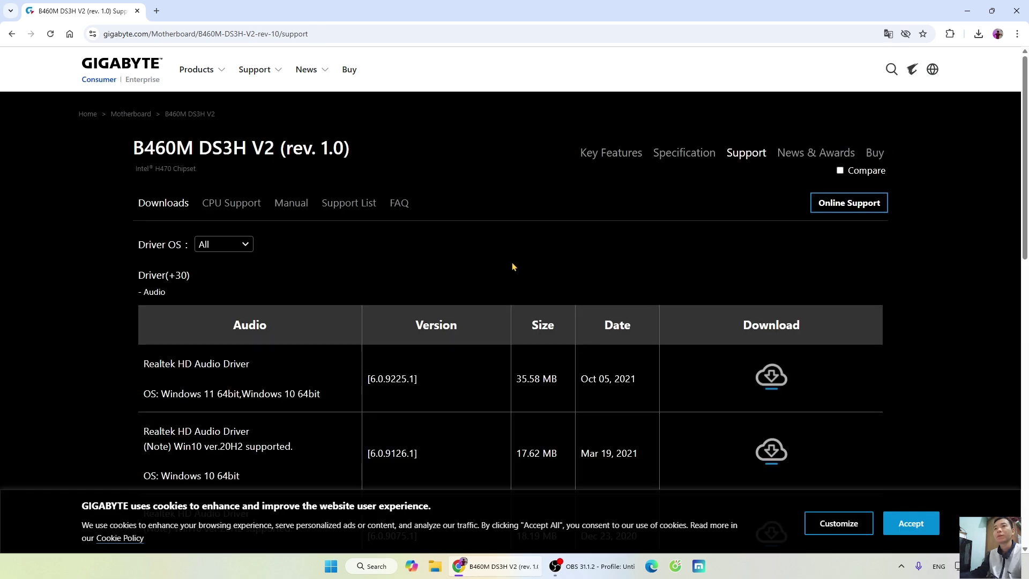
# - Expand the Chipset drivers and download Intel Management Engine Firmware version 2120.100.0.1085
pyautogui.scroll(-4, 513, 266)
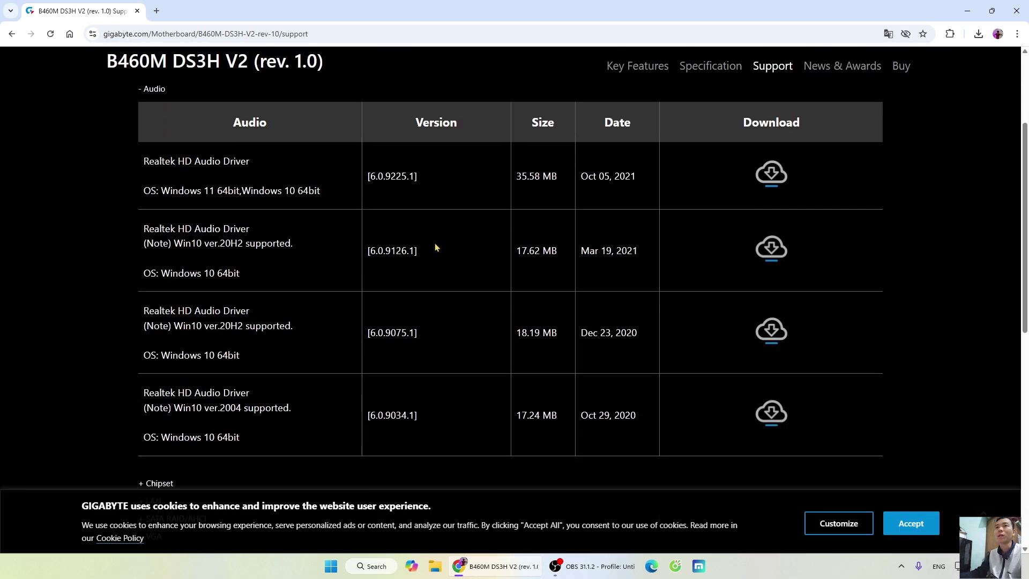
pyautogui.scroll(-2, 611, 293)
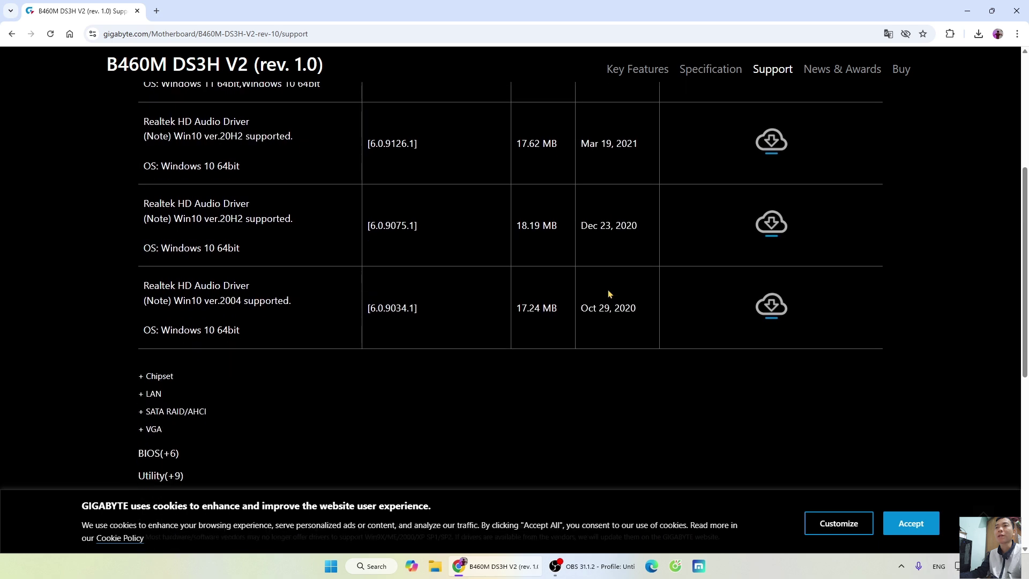
pyautogui.scroll(-1, 609, 294)
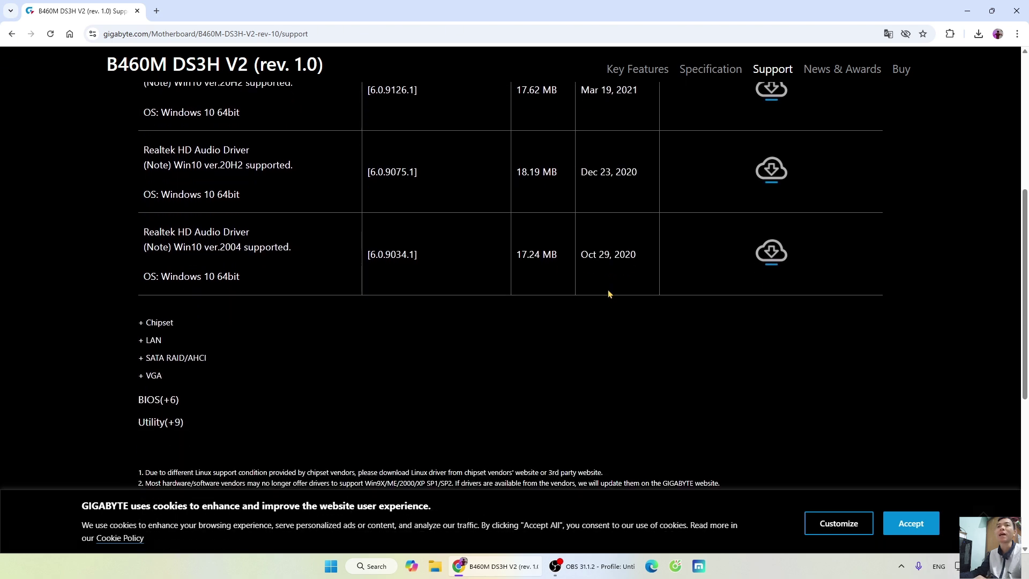
pyautogui.click(142, 323)
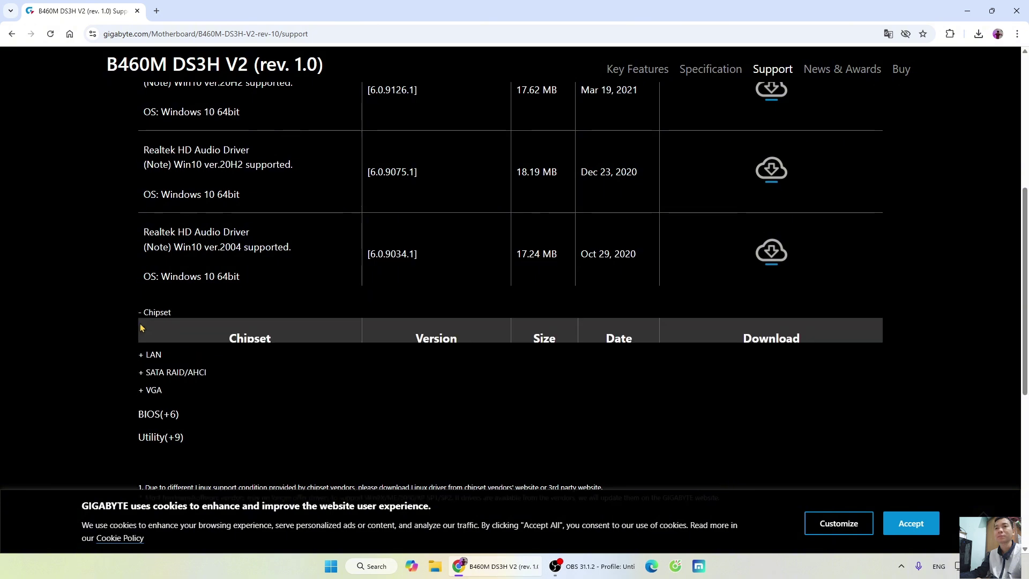
pyautogui.scroll(-5, 349, 324)
pyautogui.scroll(1, 347, 326)
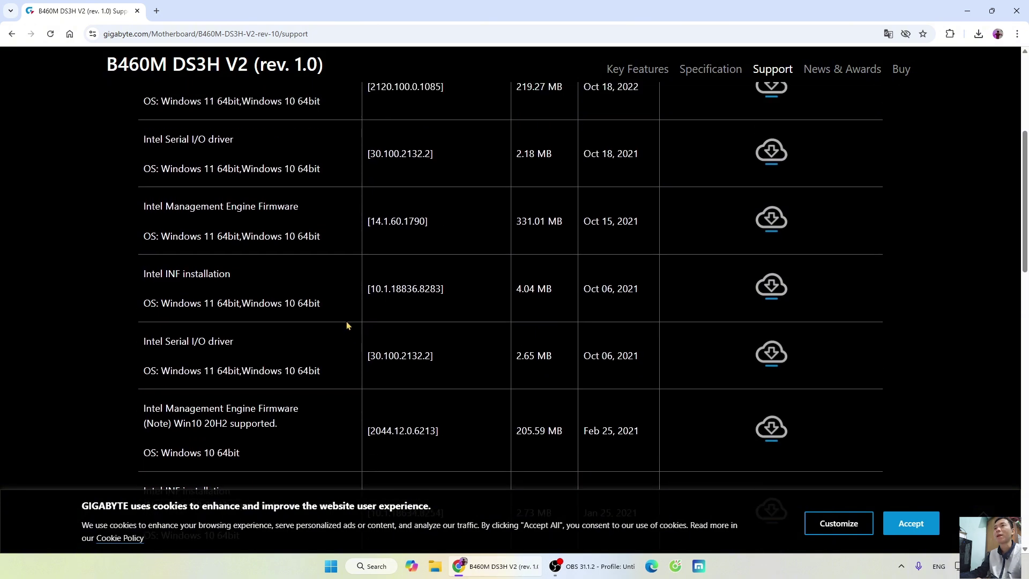
pyautogui.scroll(3, 345, 326)
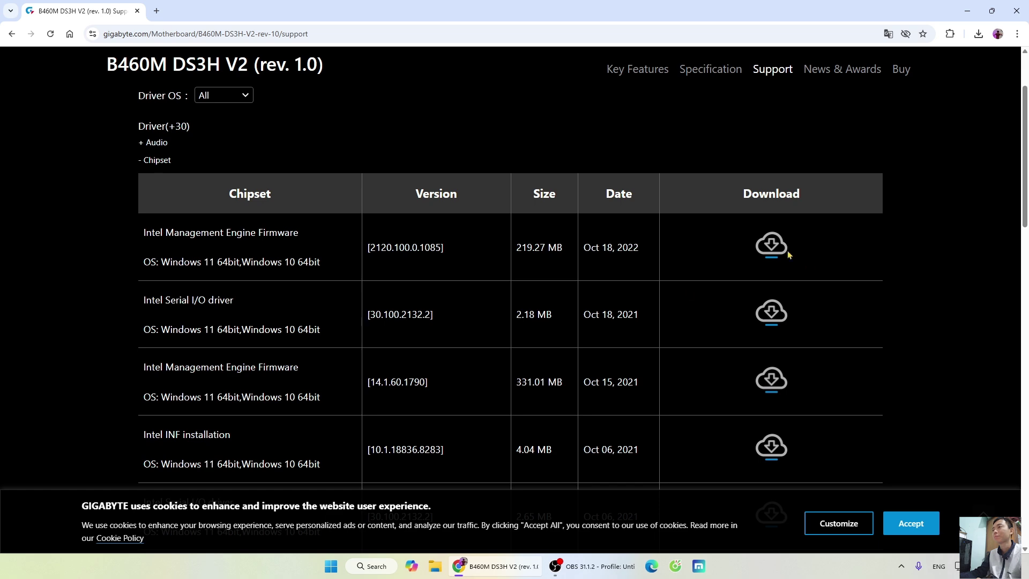
pyautogui.click(769, 247)
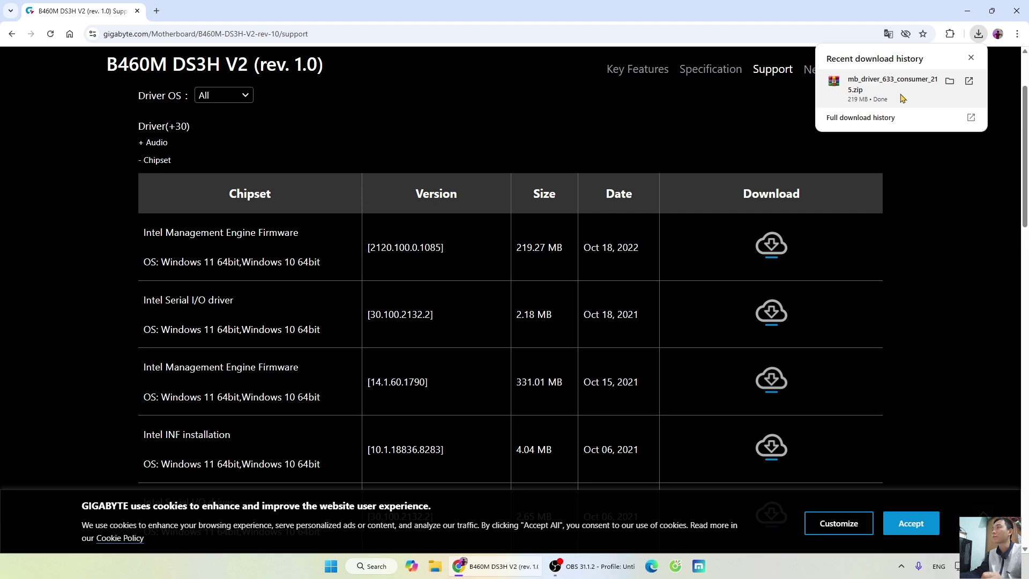
# - Extract the mb_driver_633_consumer_2120.100.0.1085 archive in Downloads into a folder of the same name with WinRAR
pyautogui.click(431, 570)
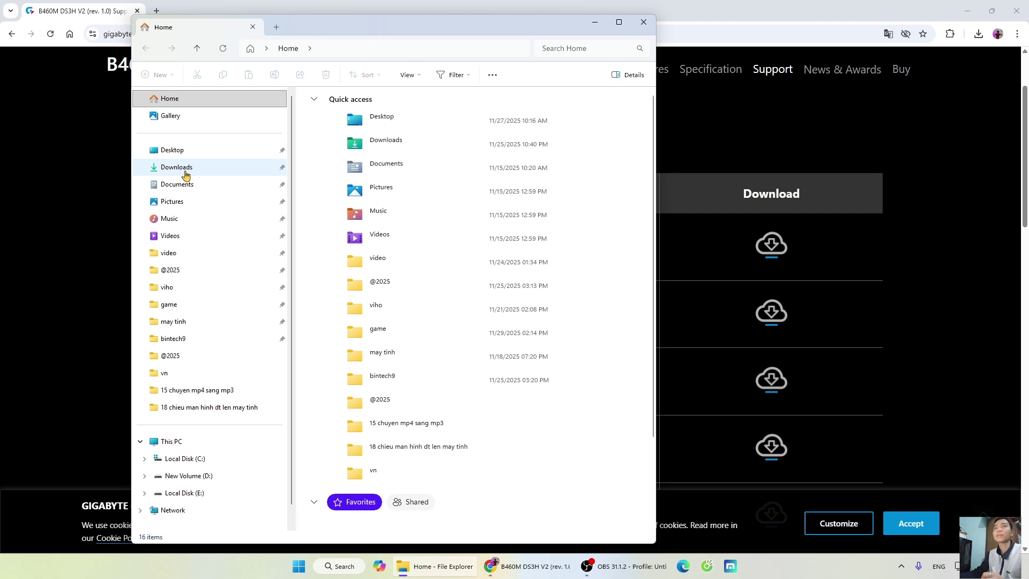
pyautogui.click(182, 168)
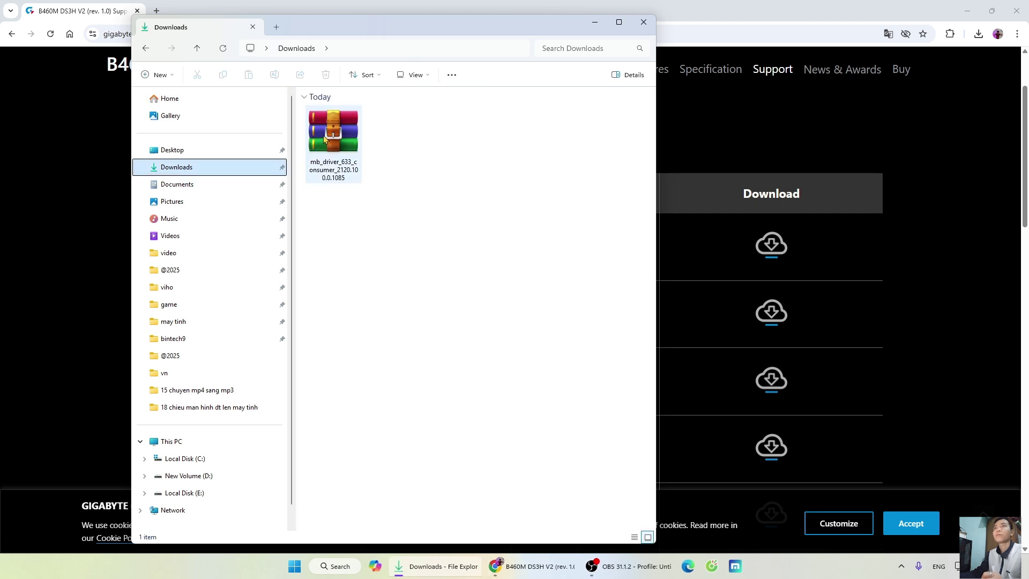
pyautogui.rightClick(325, 139)
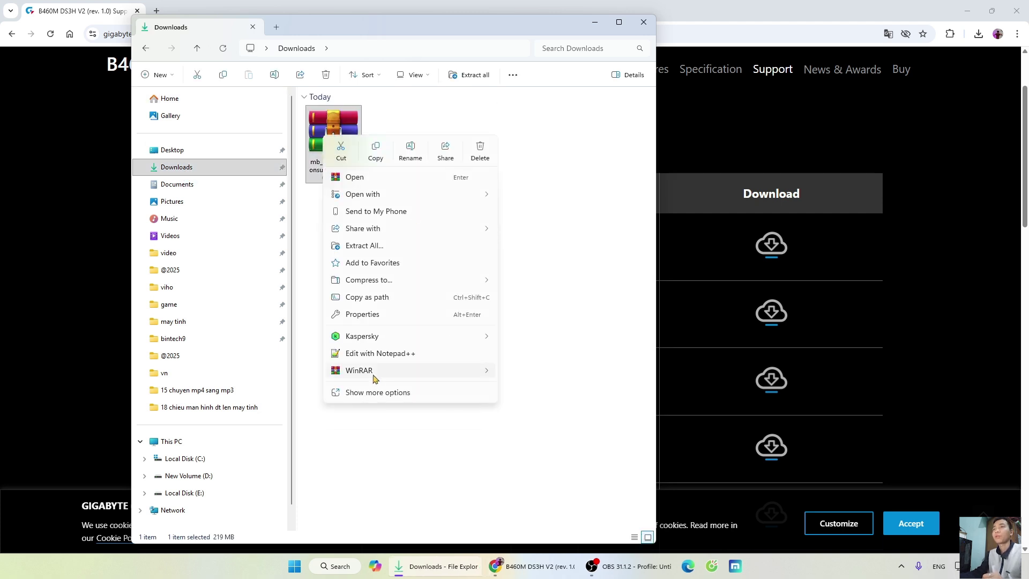
pyautogui.moveTo(374, 378)
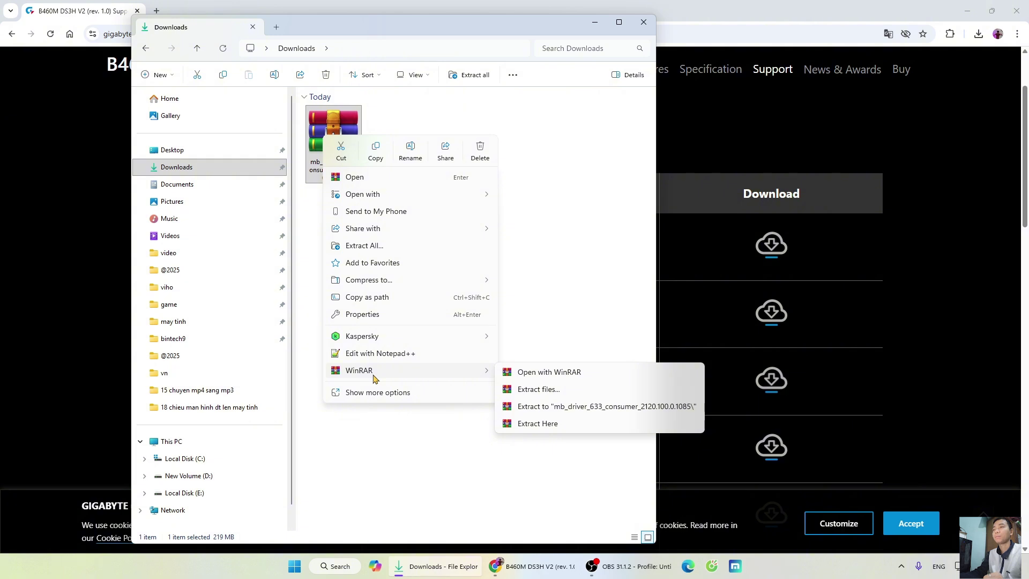
pyautogui.click(560, 408)
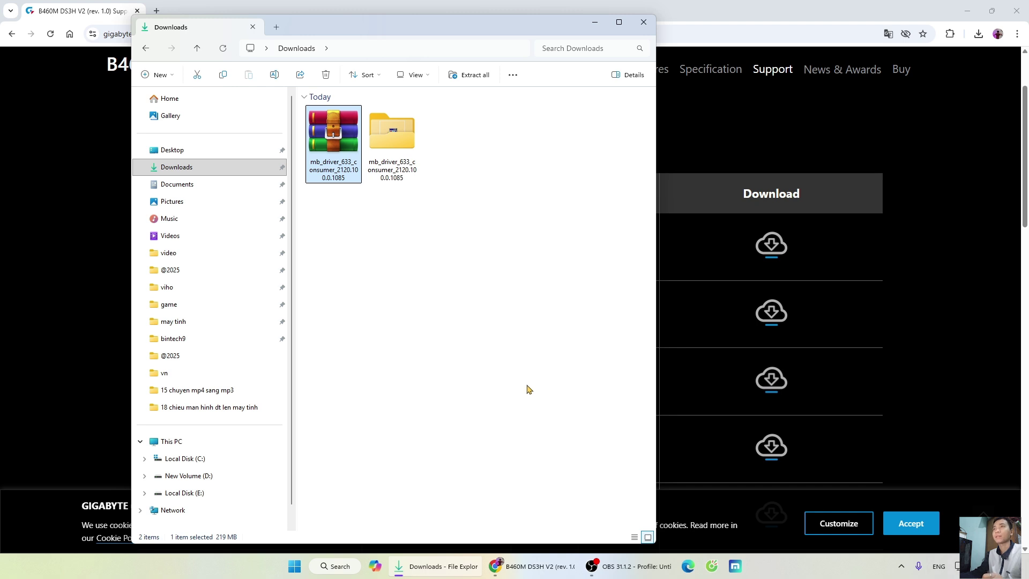
# - Launch the mb_driver_633_consumer_2120.100.0.1085 installer from the extracted folder and minimize File Explorer
pyautogui.doubleClick(397, 146)
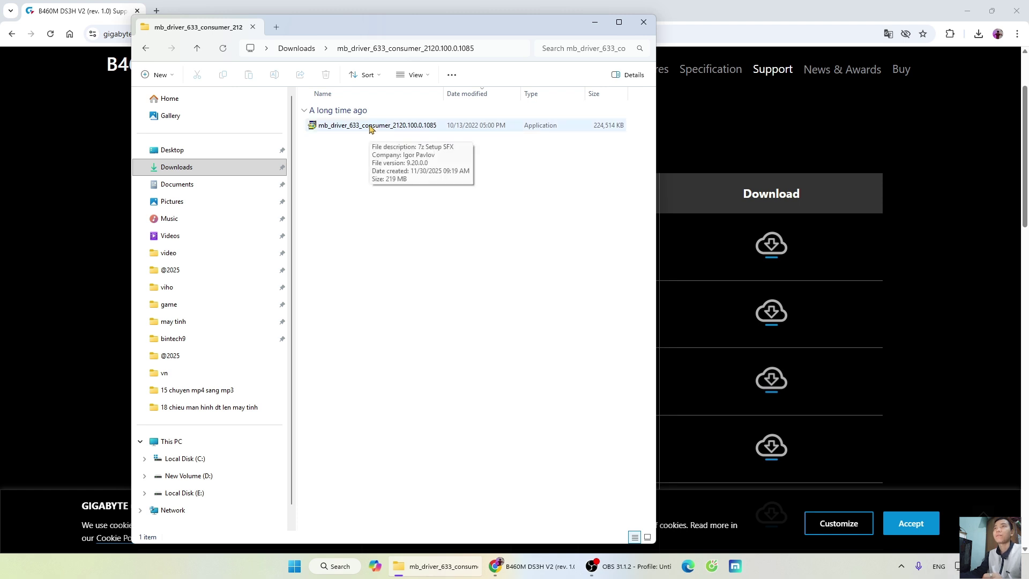
pyautogui.doubleClick(369, 127)
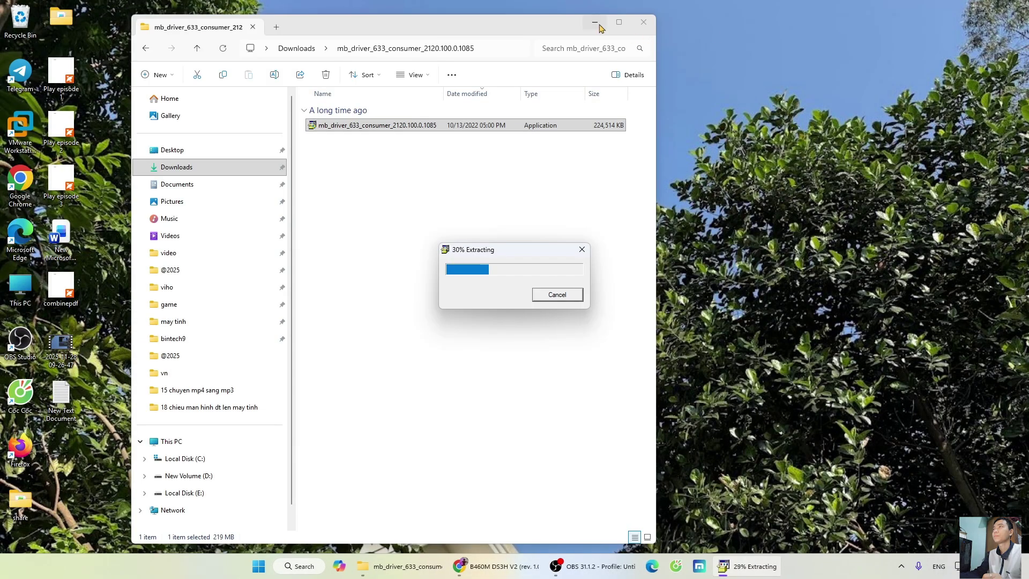
pyautogui.click(596, 23)
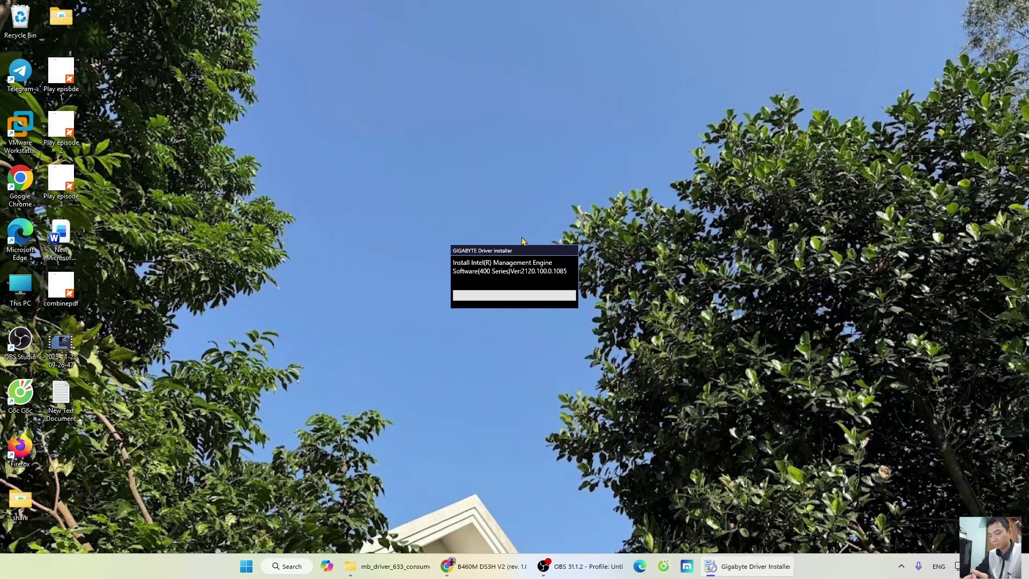